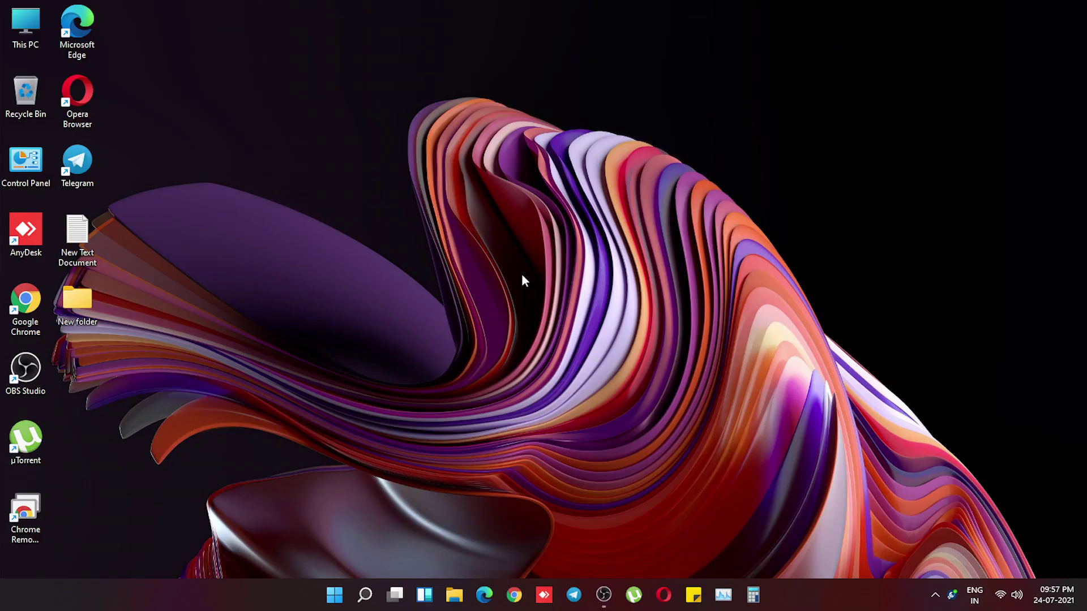
Step: Confirm OS build 22000.100 on the About page, then minimize Settings to show the desktop
right_click(521, 274)
left_click(562, 350)
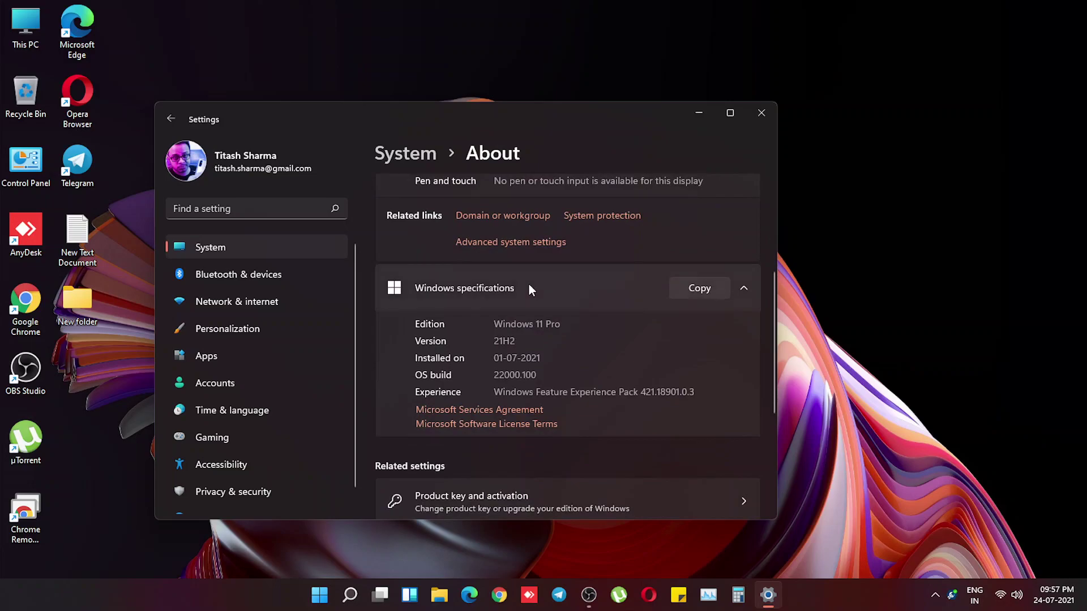
left_click_drag(494, 374, 538, 375)
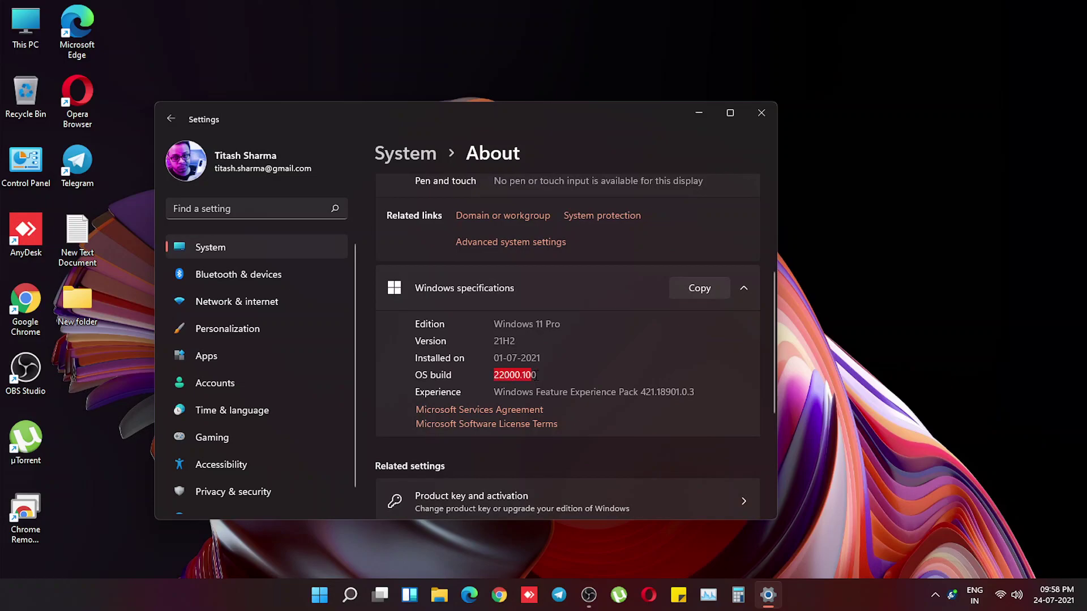
left_click(547, 375)
left_click(704, 116)
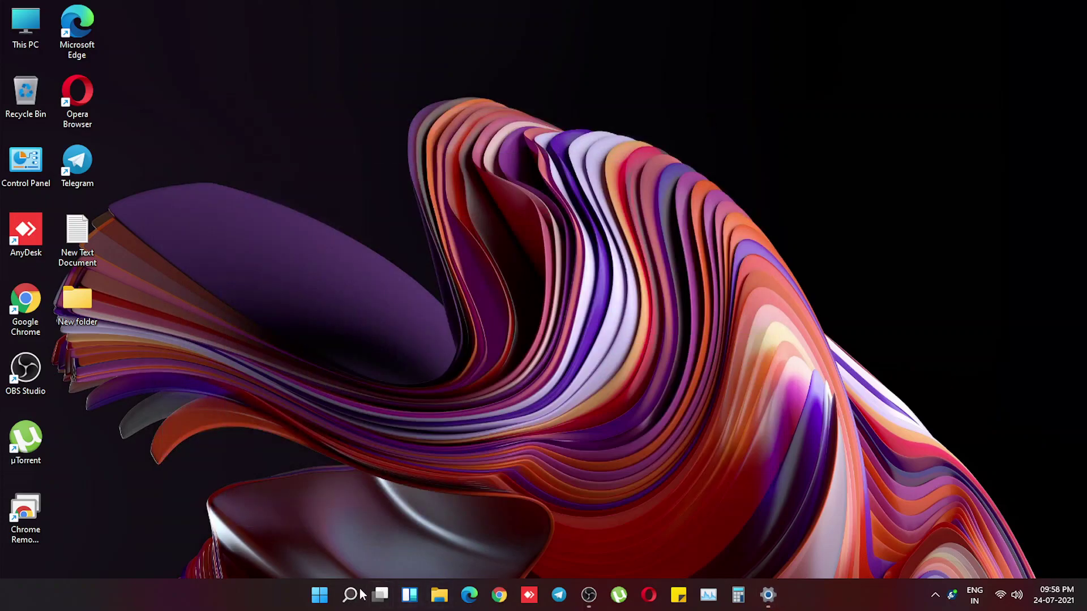
Step: Launch Microsoft Store from Start and look through its Settings page
left_click(328, 599)
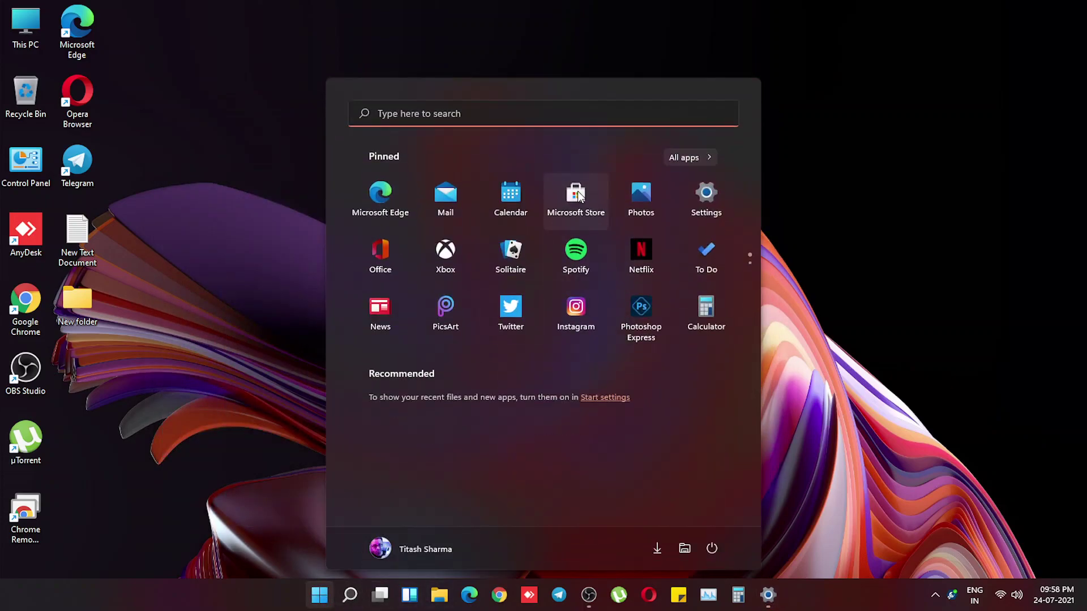
left_click(577, 191)
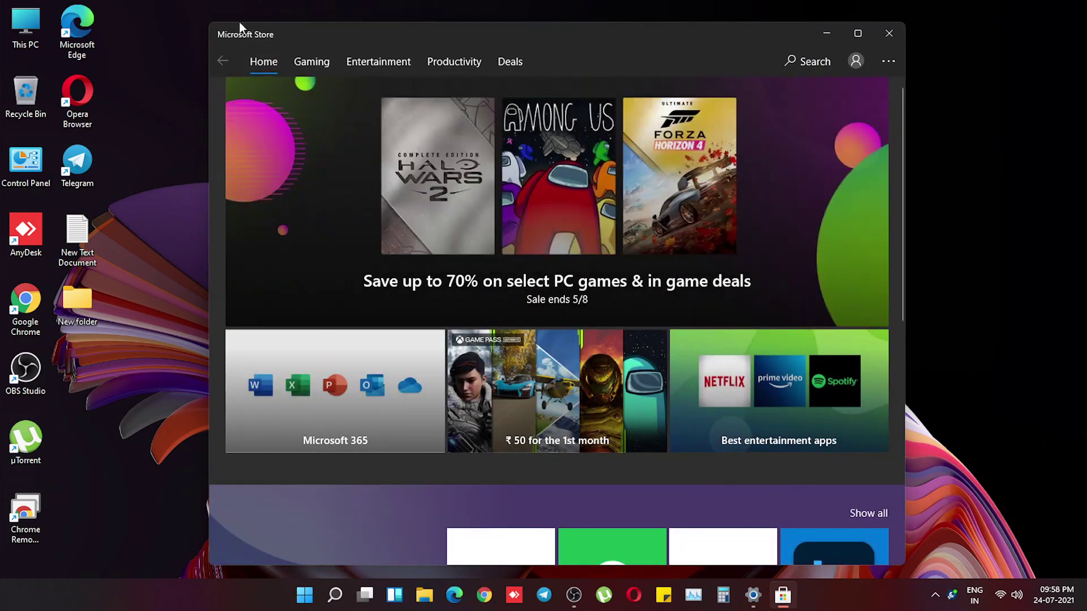
left_click(880, 60)
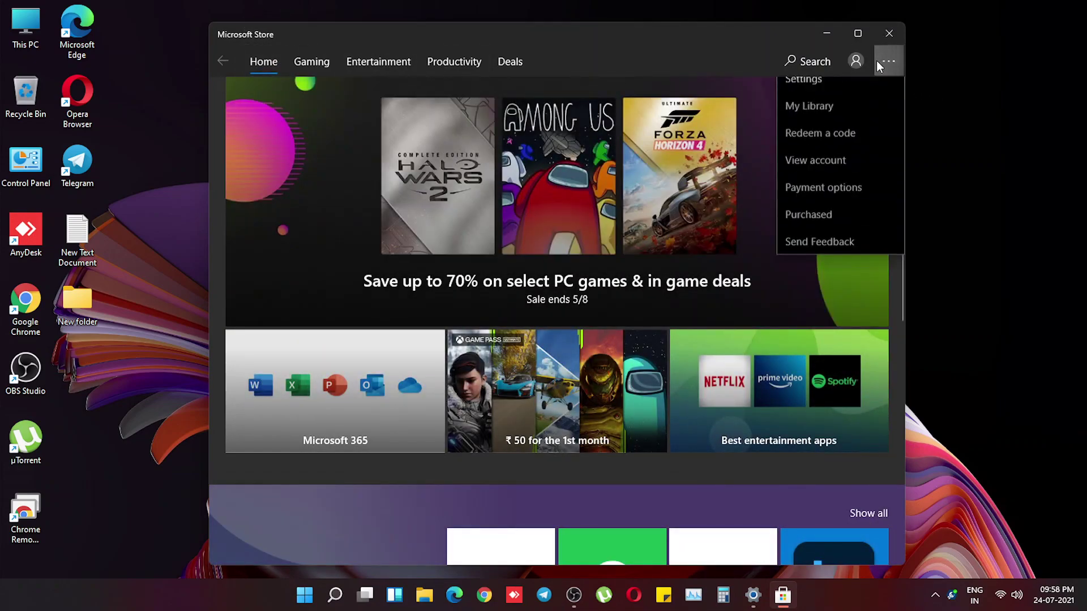
left_click(802, 120)
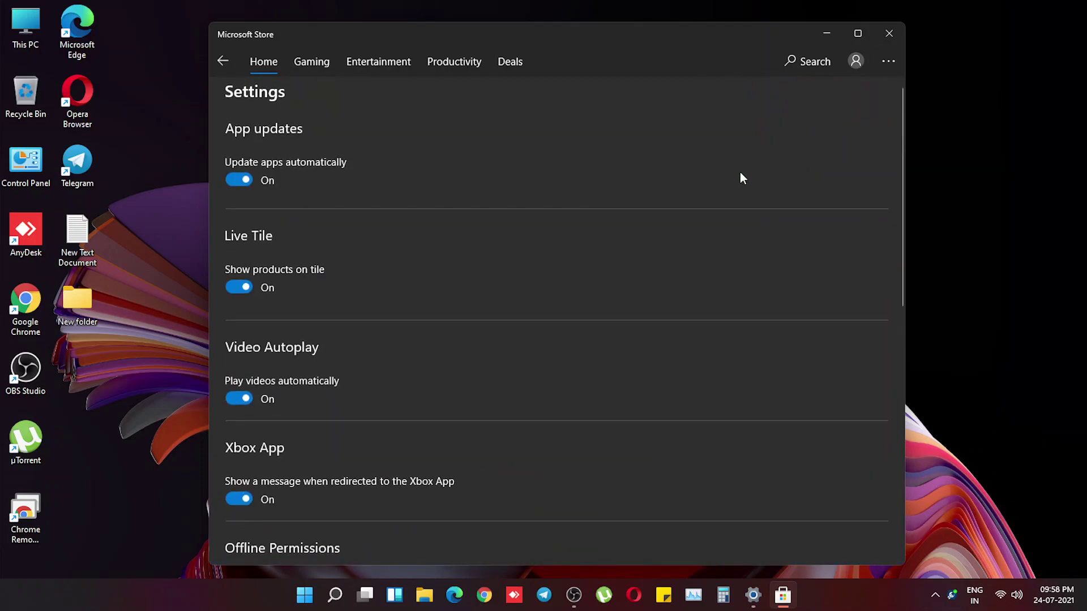
scroll(505, 259, "down", 8)
scroll(497, 259, "up", 8)
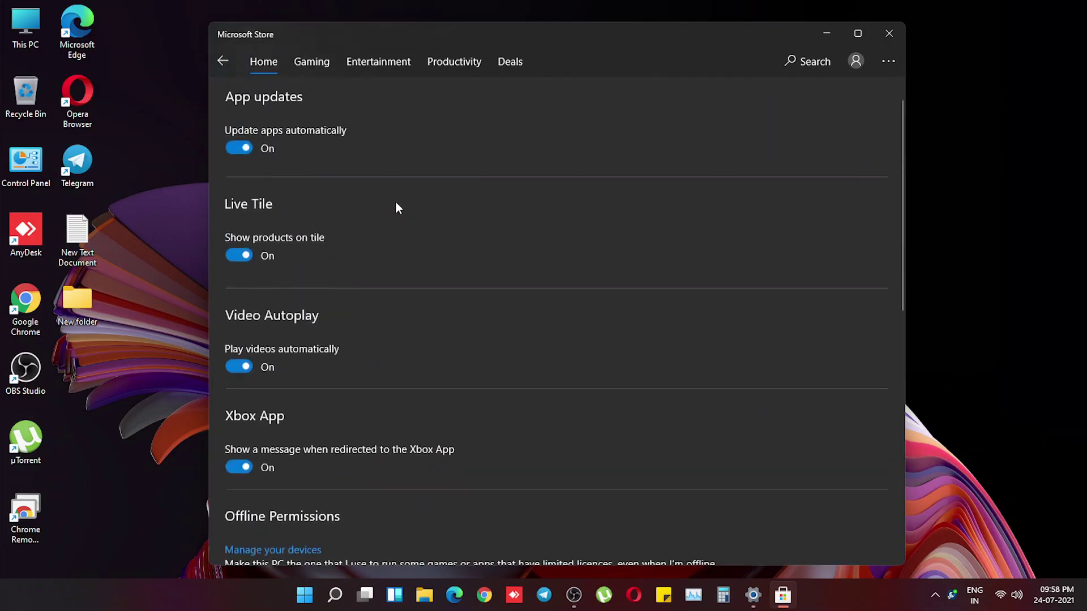
left_click(234, 60)
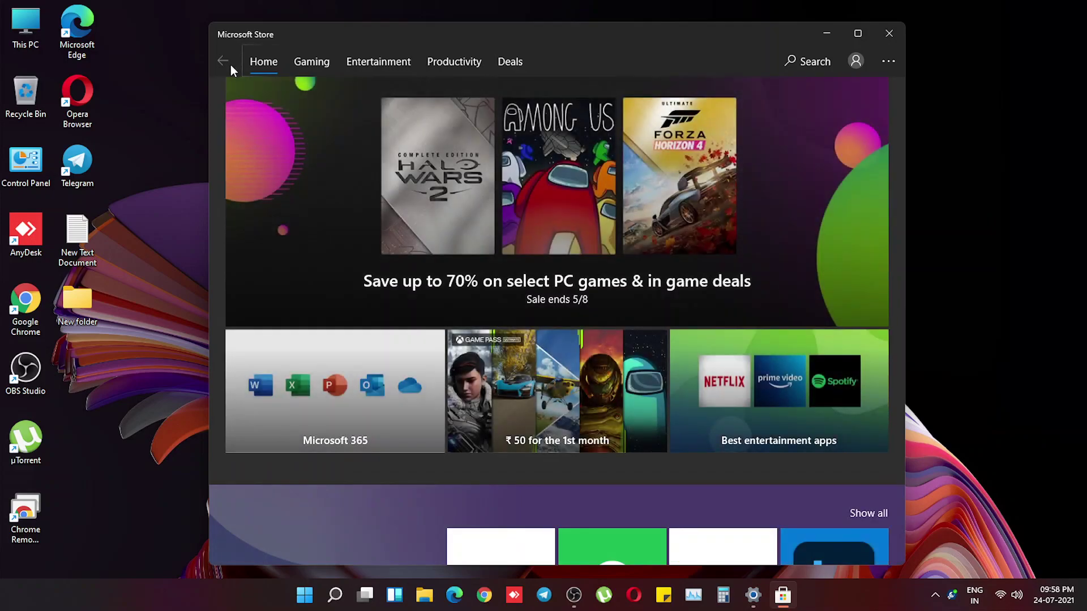
Step: Go to Downloads and updates and run Get updates
left_click(888, 62)
left_click(824, 90)
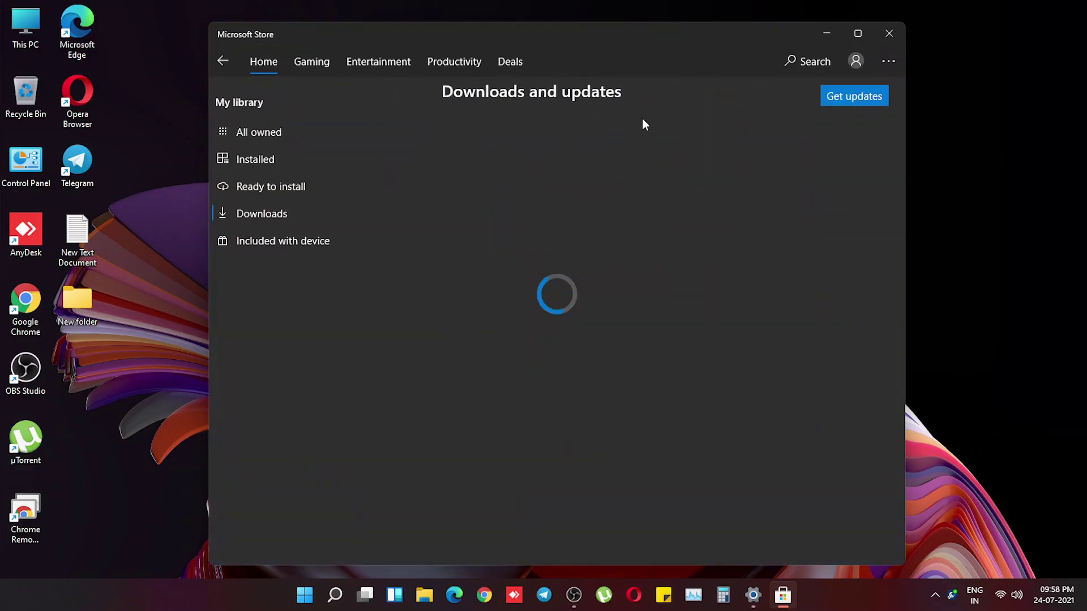
left_click(836, 98)
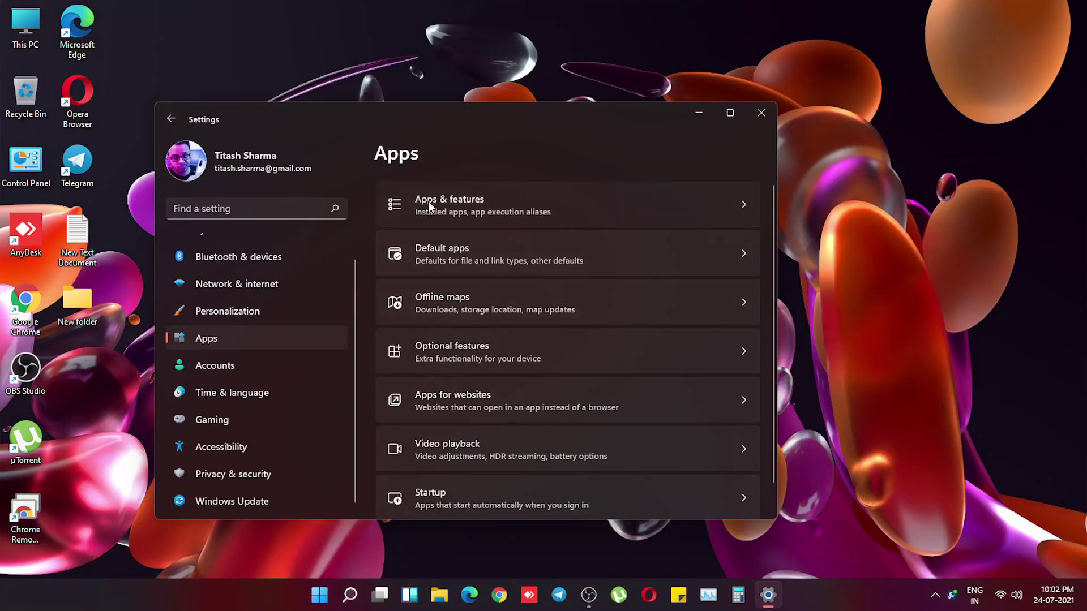
Step: Filter Apps & features by 'store' to find Microsoft Store
left_click(428, 201)
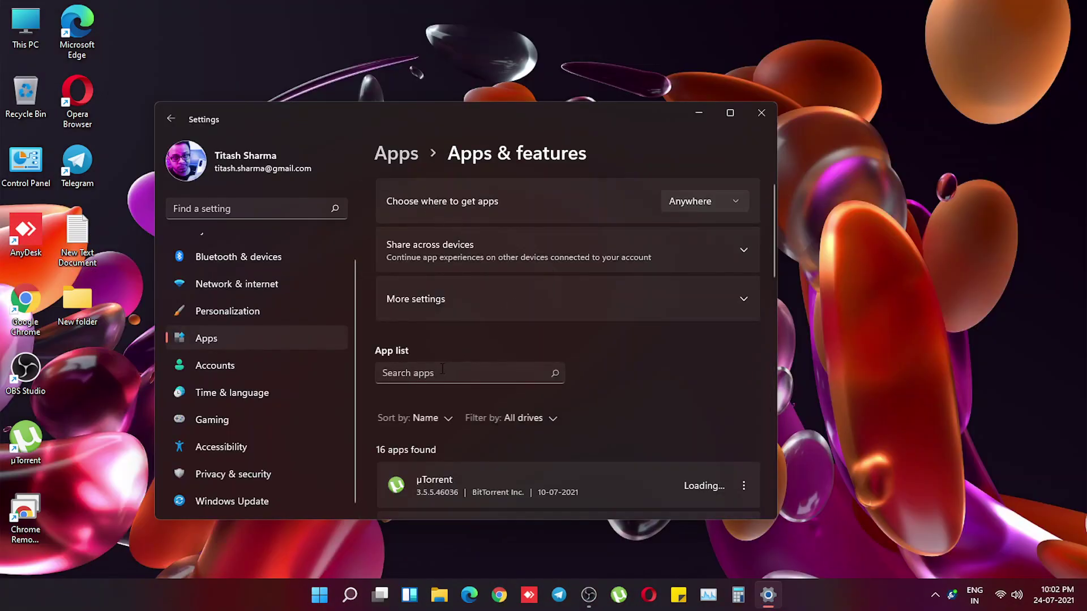
left_click(442, 369)
type("st")
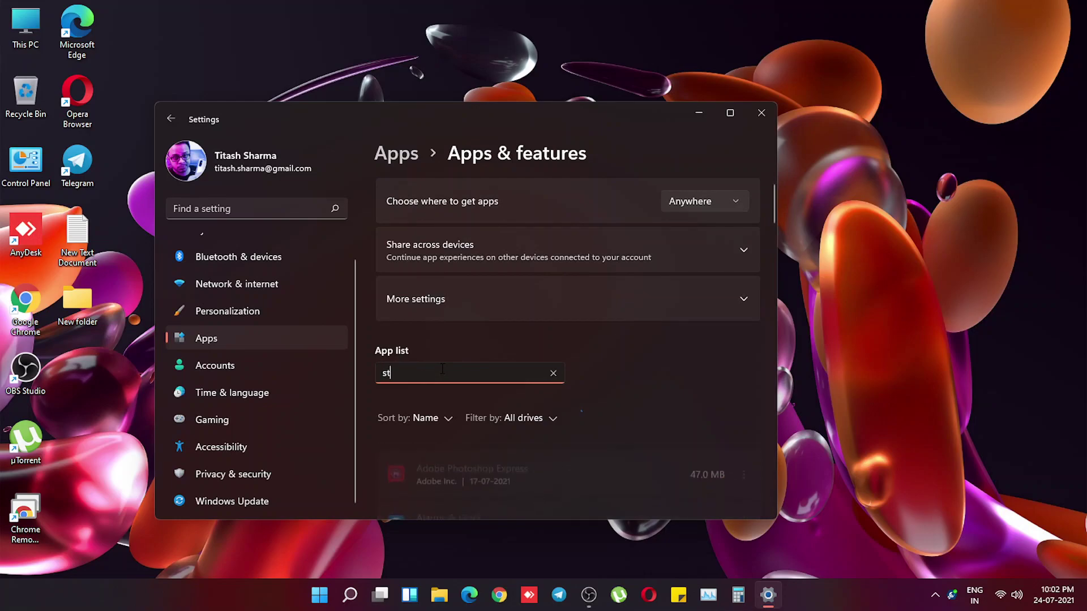
type("ore")
scroll(608, 395, "down", 2)
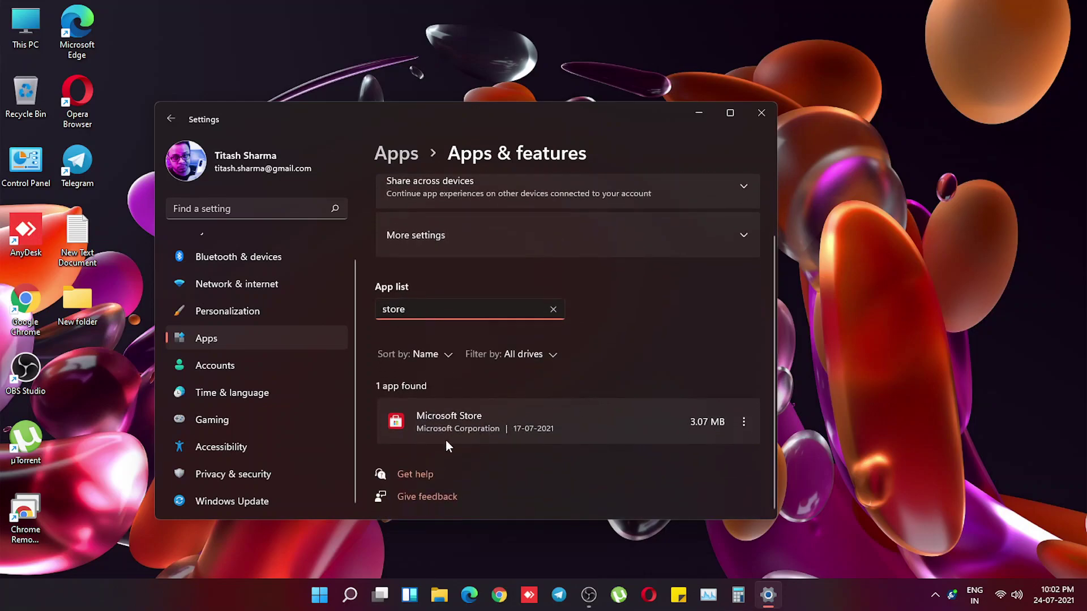
left_click(453, 425)
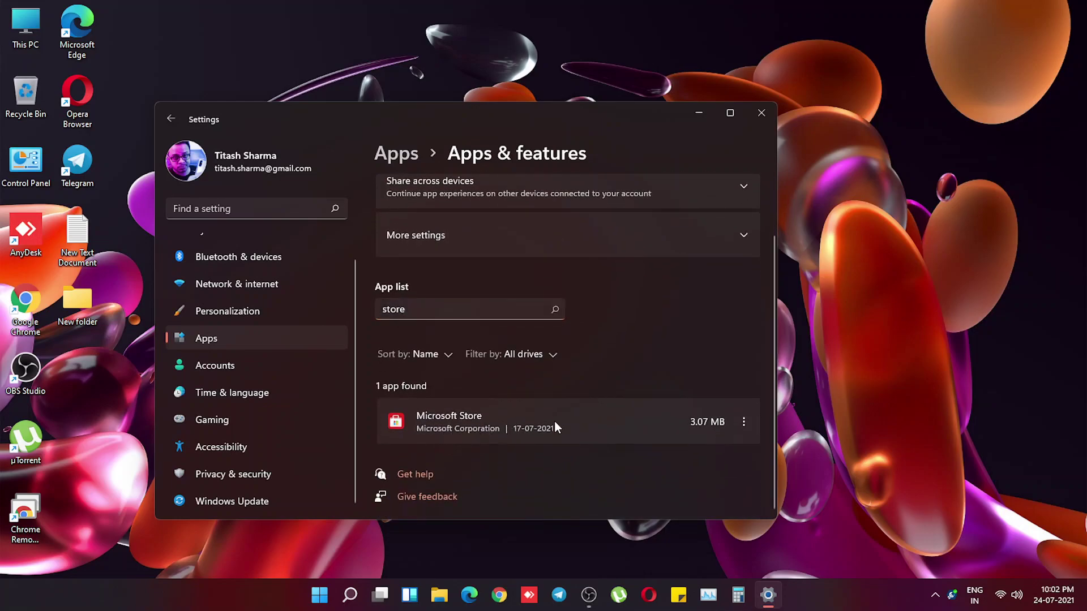
Step: View Microsoft Store's advanced options, showing version 12105.1001.23.0
left_click(745, 422)
left_click(666, 456)
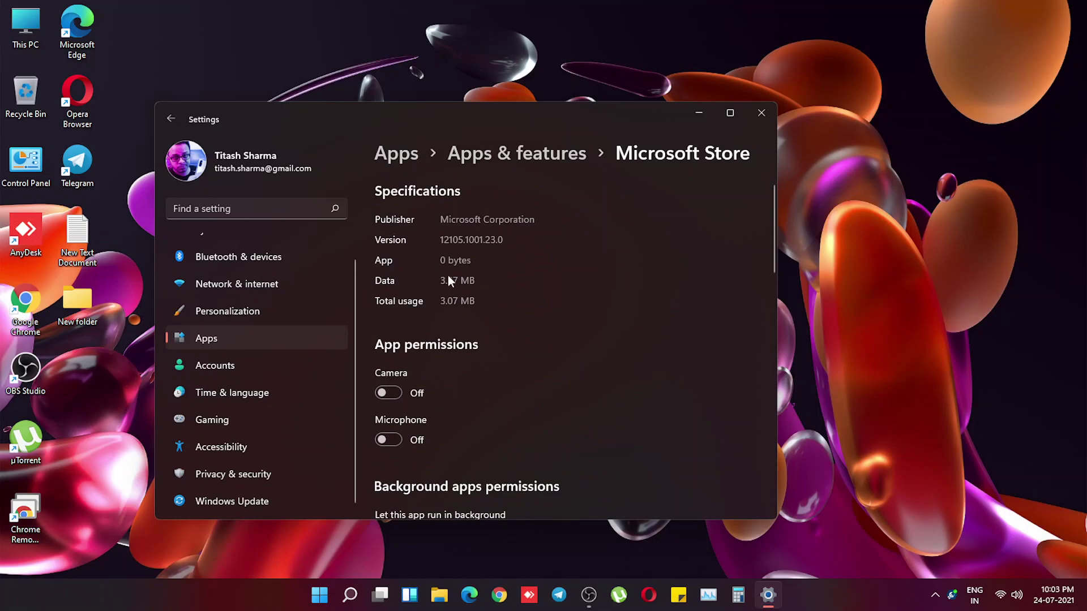
scroll(447, 275, "down", 3)
scroll(470, 304, "down", 2)
scroll(469, 306, "down", 2)
scroll(469, 305, "down", 1)
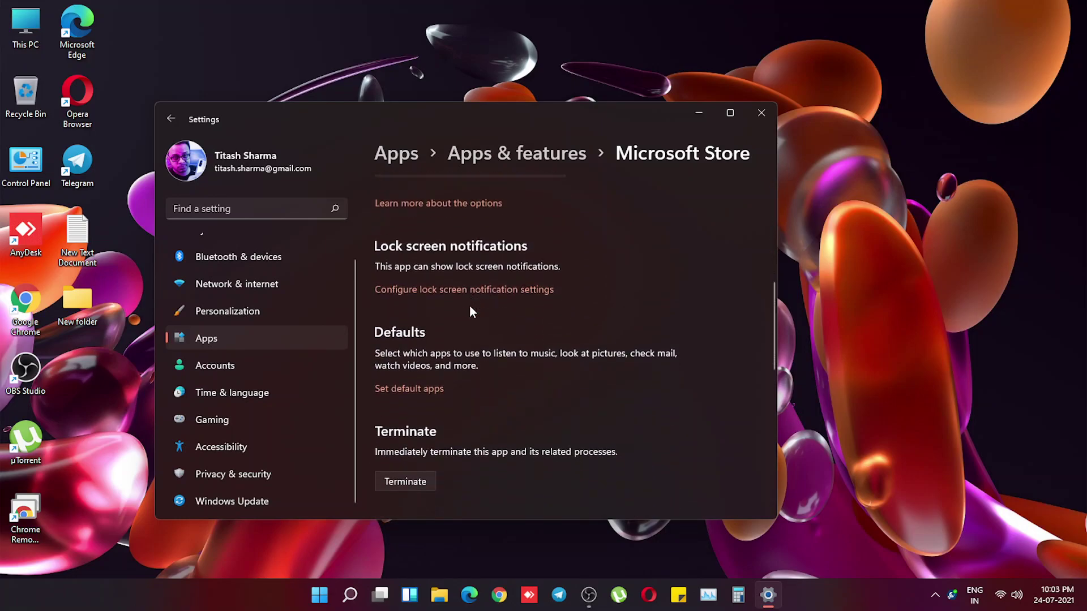
scroll(470, 304, "down", 3)
scroll(470, 305, "down", 1)
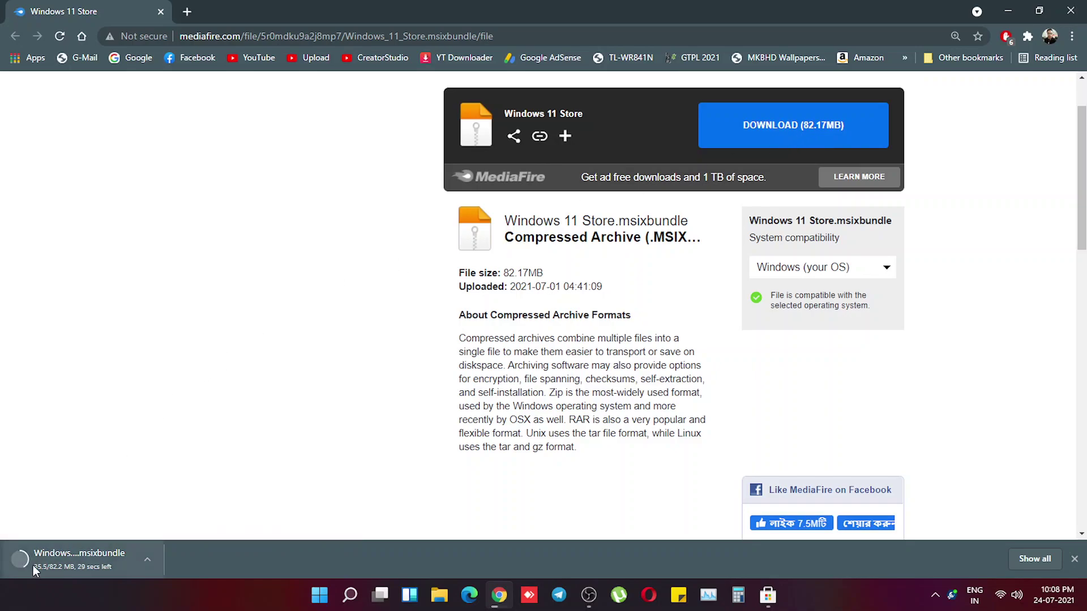
Step: Reopen Microsoft Store from Start on its home page while the msixbundle download finishes
left_click(320, 594)
left_click(583, 195)
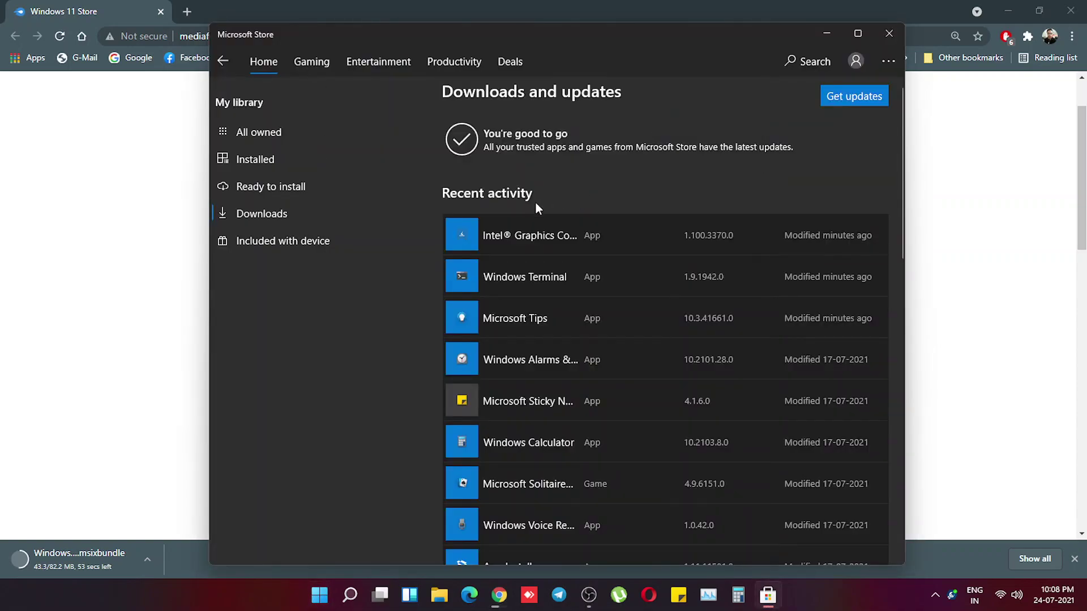
left_click(274, 60)
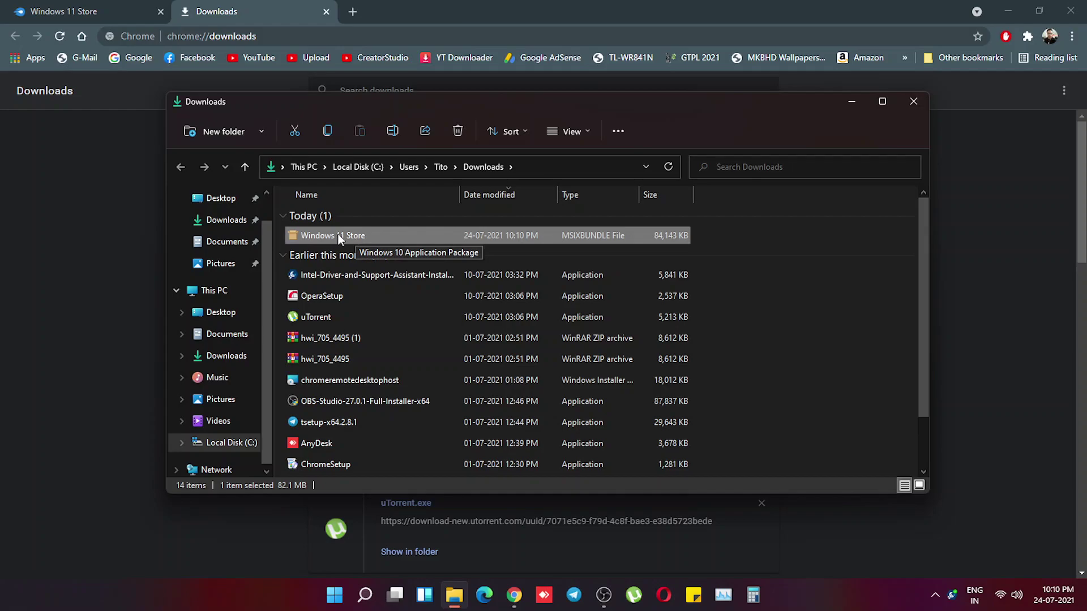
Step: Run the 'Windows 11 Store' package from the Downloads folder to start App Installer
double_click(356, 236)
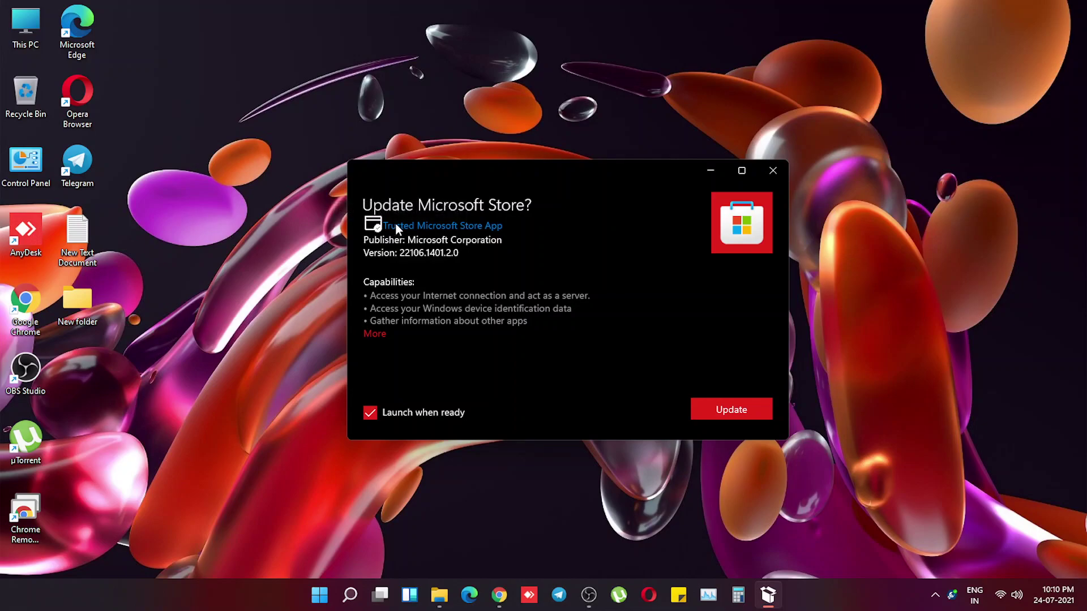
mouse_move(442, 226)
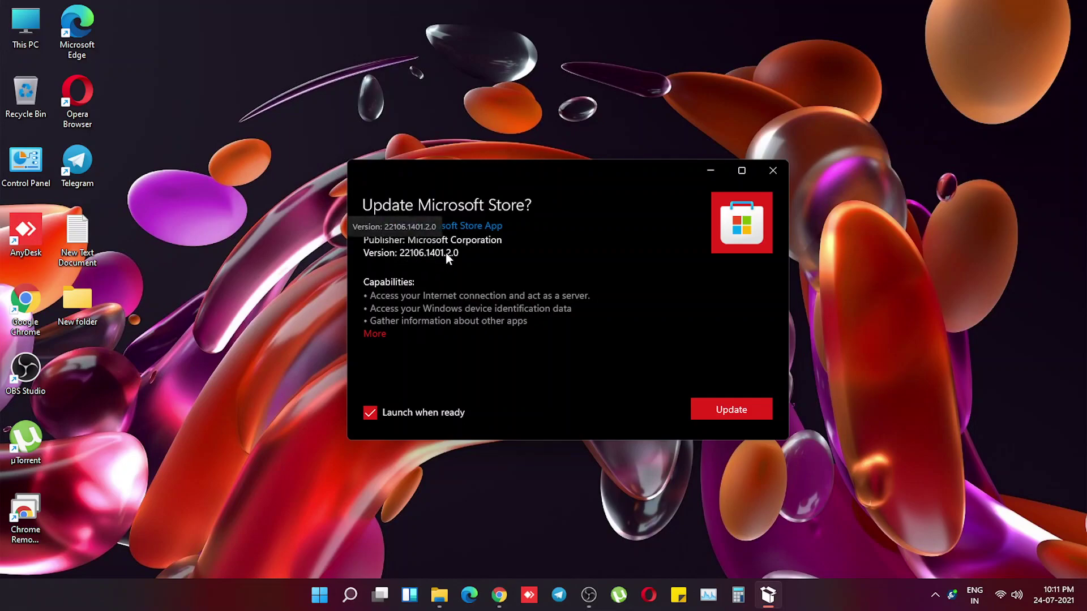
Step: Review the capabilities and update Microsoft Store to 22106.1401.2.0 with 'Launch when ready' on
left_click(375, 333)
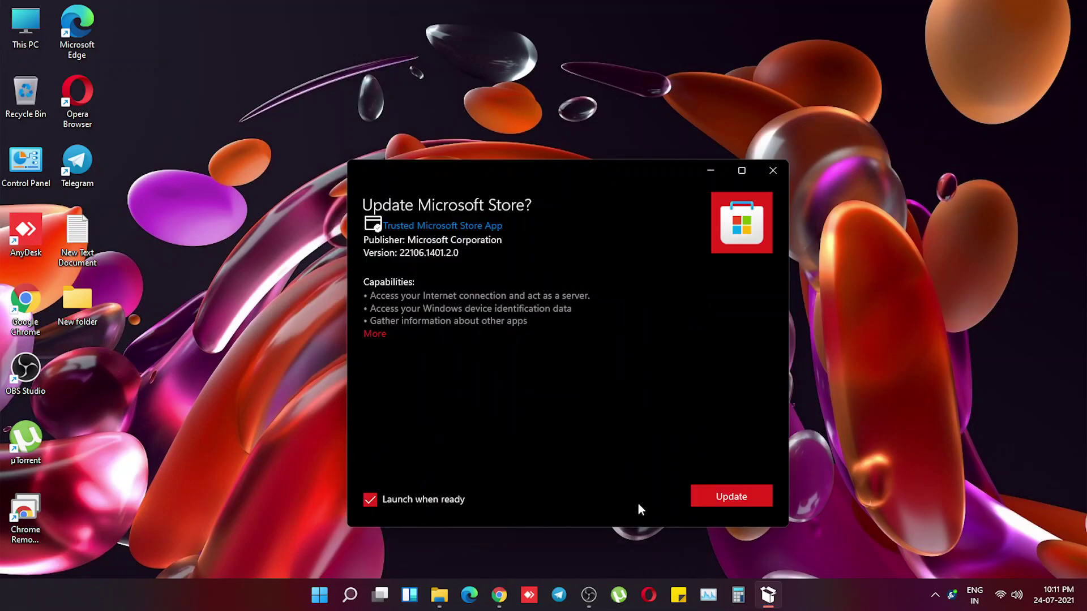
left_click(709, 498)
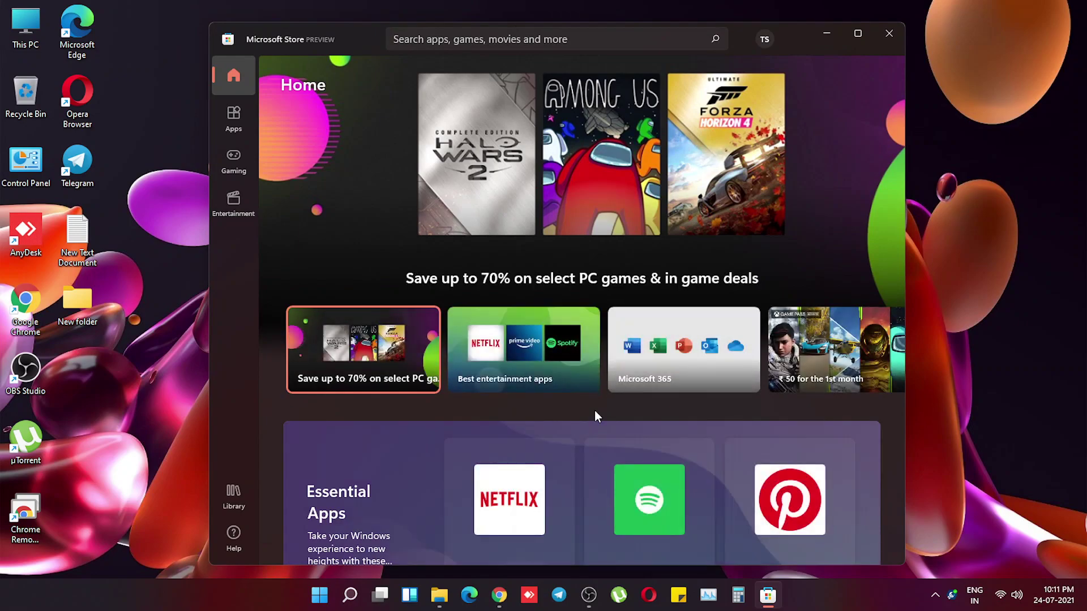
Step: Browse the new Store's Apps and Entertainment sections, then return Home
scroll(485, 243, "down", 5)
scroll(482, 238, "up", 5)
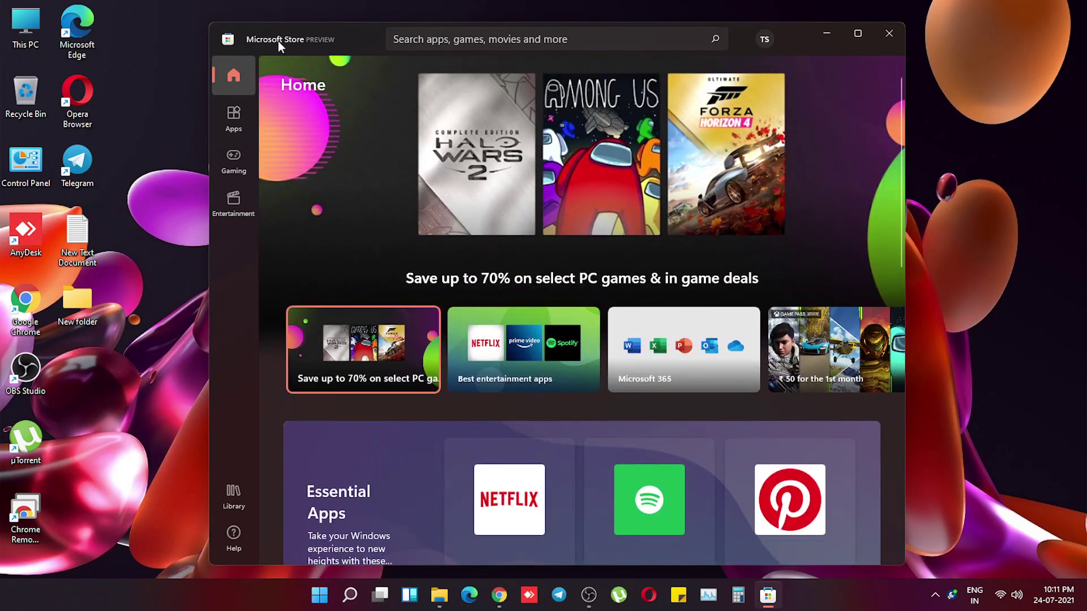
left_click(233, 119)
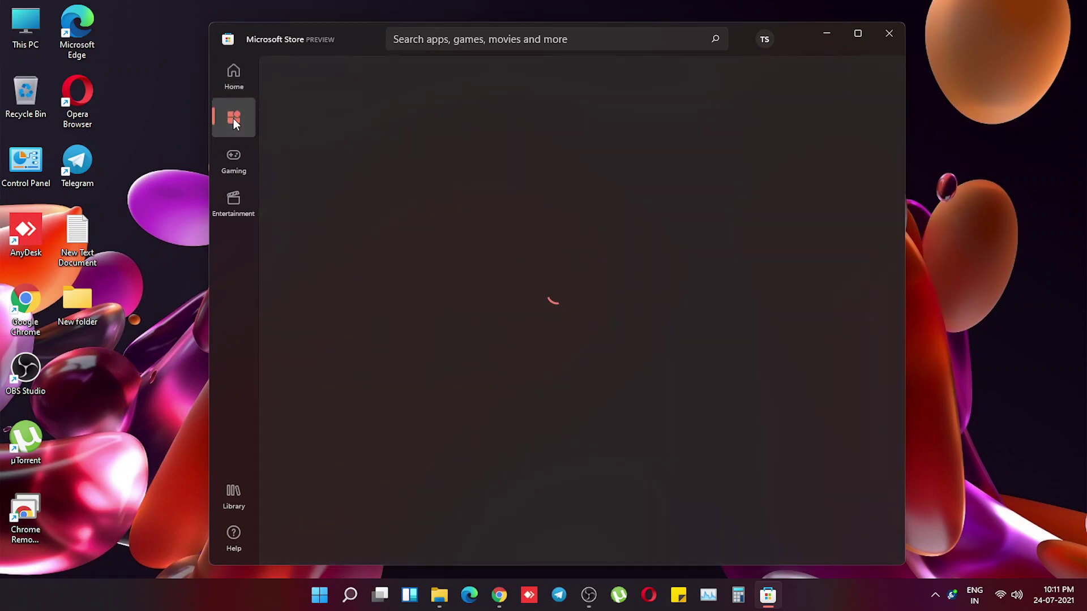
left_click(333, 592)
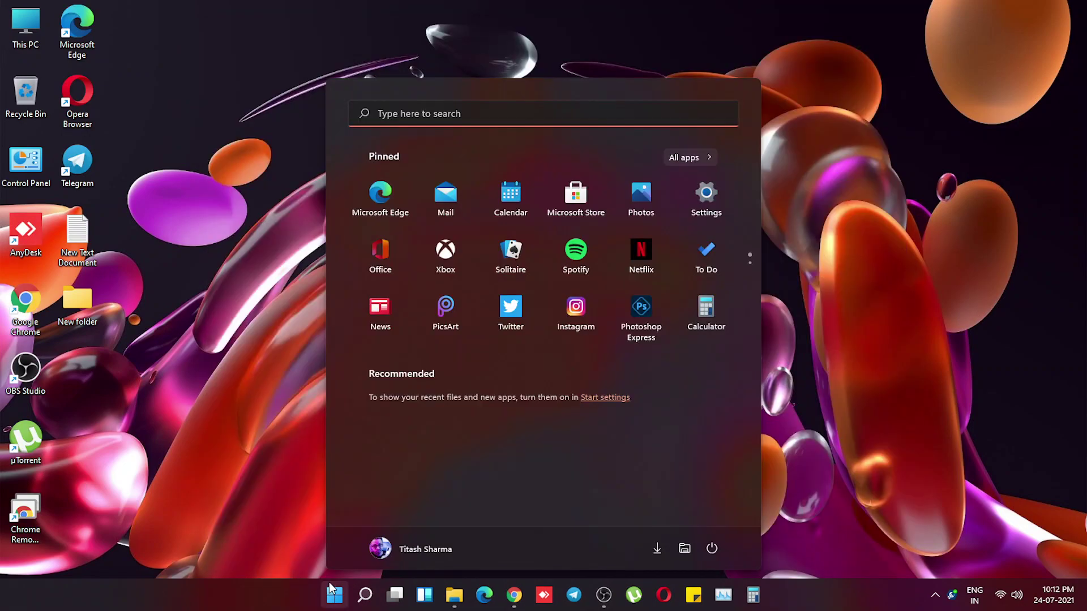
left_click(576, 200)
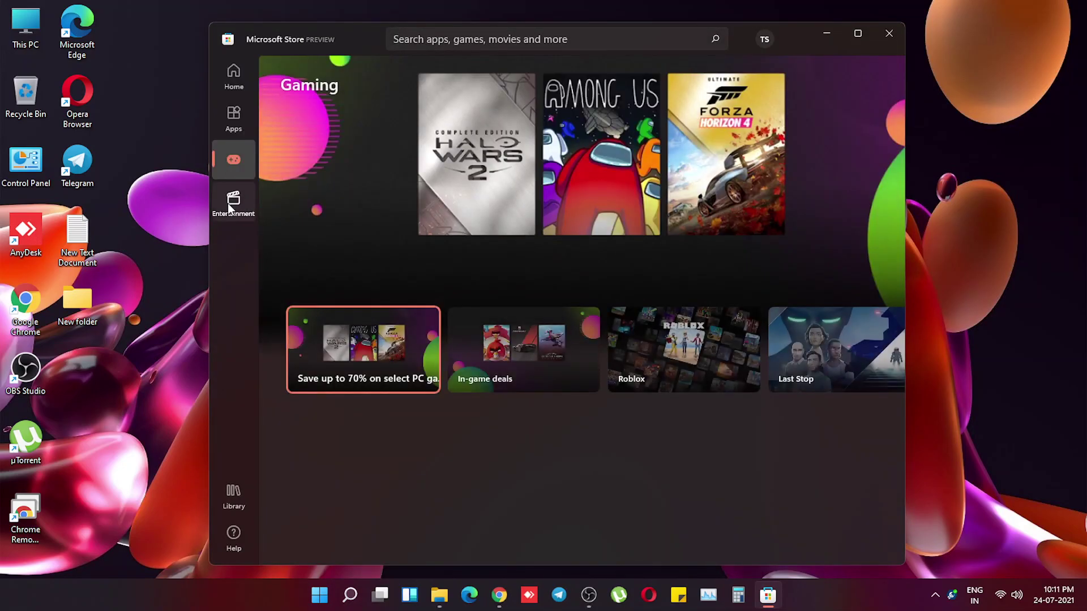
left_click(230, 204)
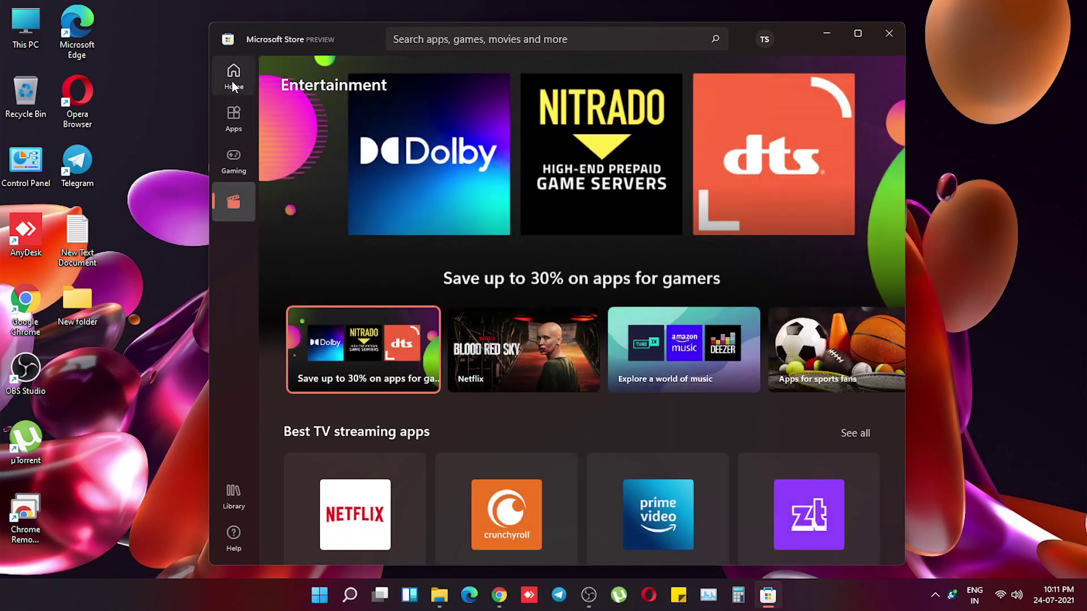
left_click(233, 83)
Step: Look through the Store's App settings page from the account menu
left_click(763, 39)
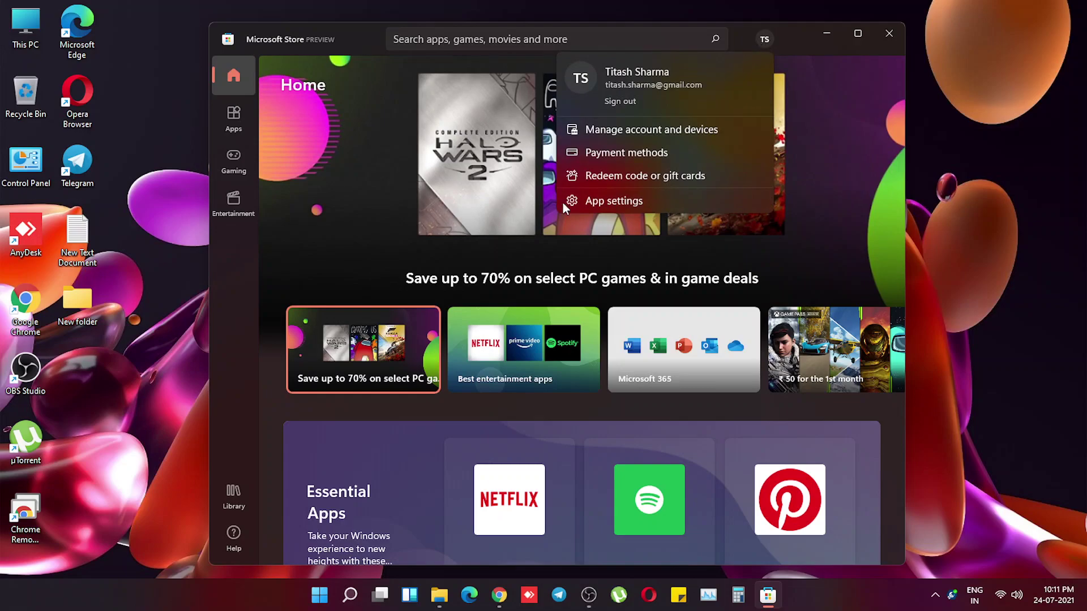
left_click(583, 205)
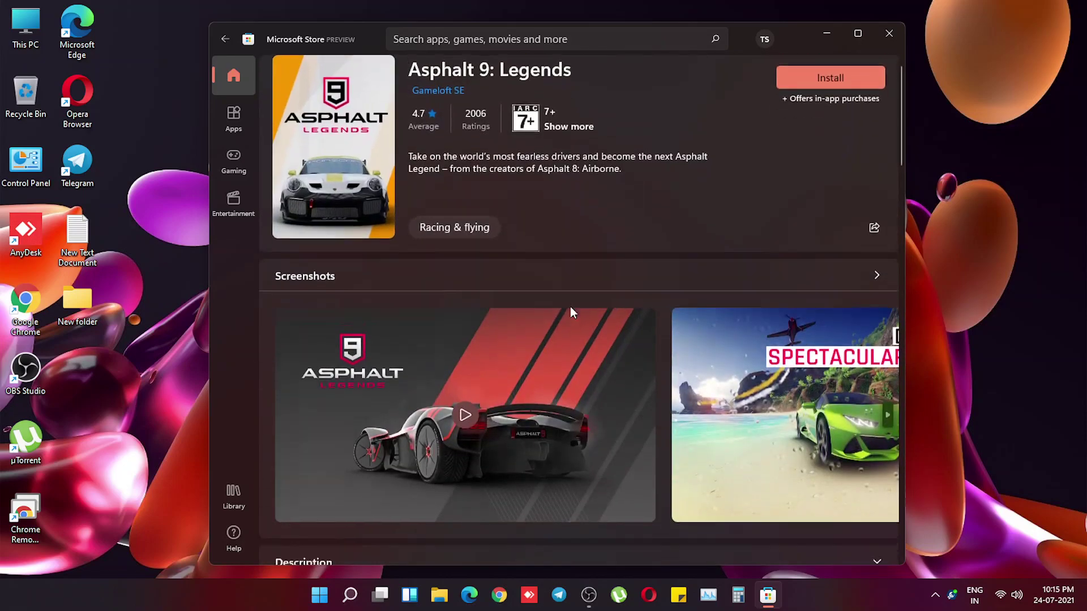
scroll(569, 307, "down", 3)
scroll(570, 307, "up", 3)
scroll(569, 306, "down", 2)
scroll(569, 307, "up", 1)
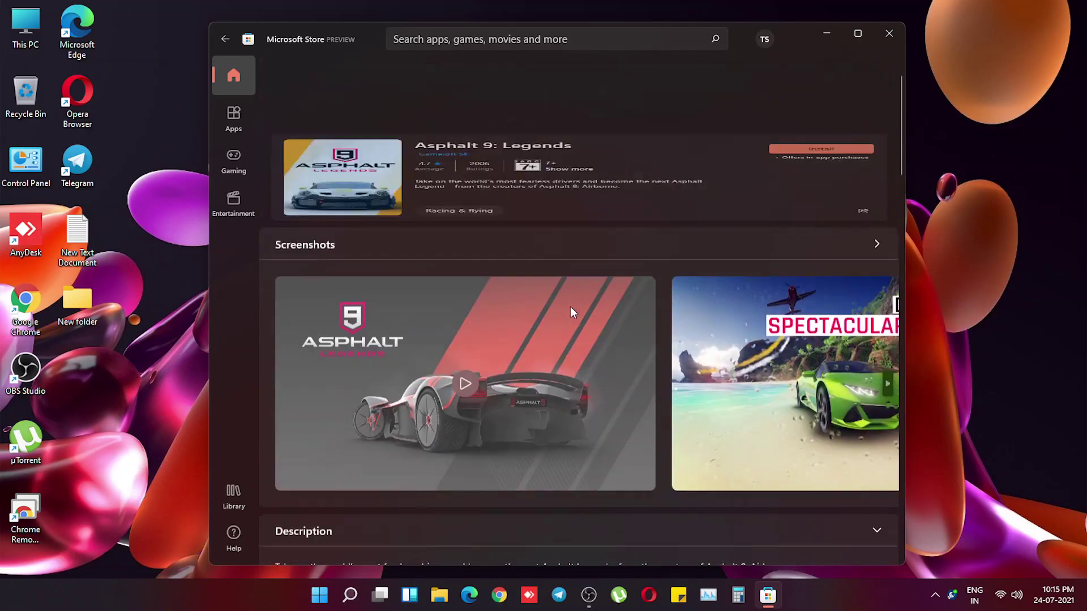
scroll(570, 307, "down", 3)
scroll(570, 306, "down", 2)
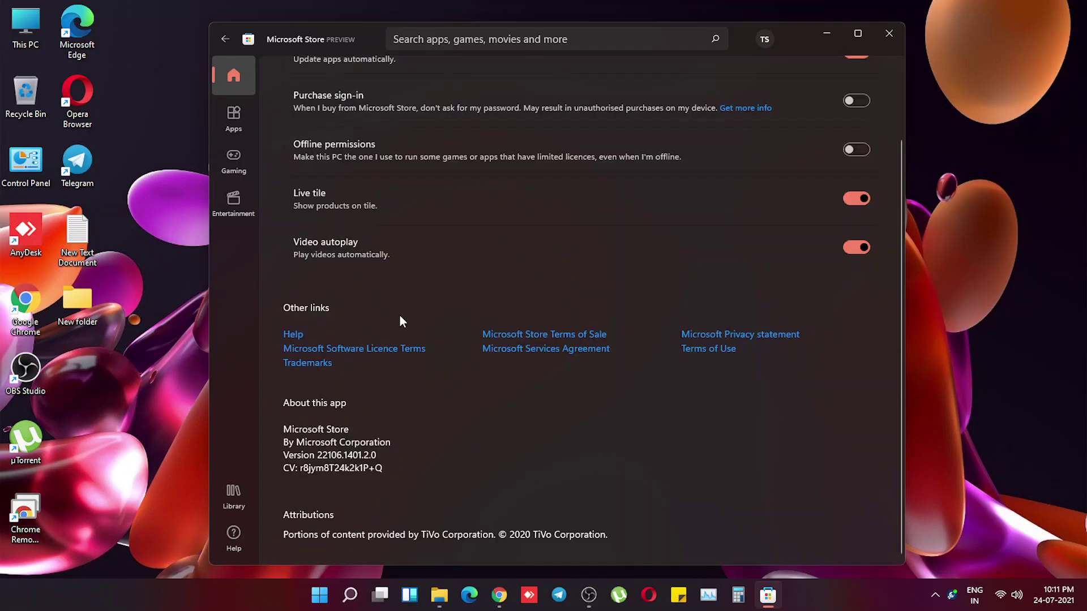
scroll(400, 316, "up", 2)
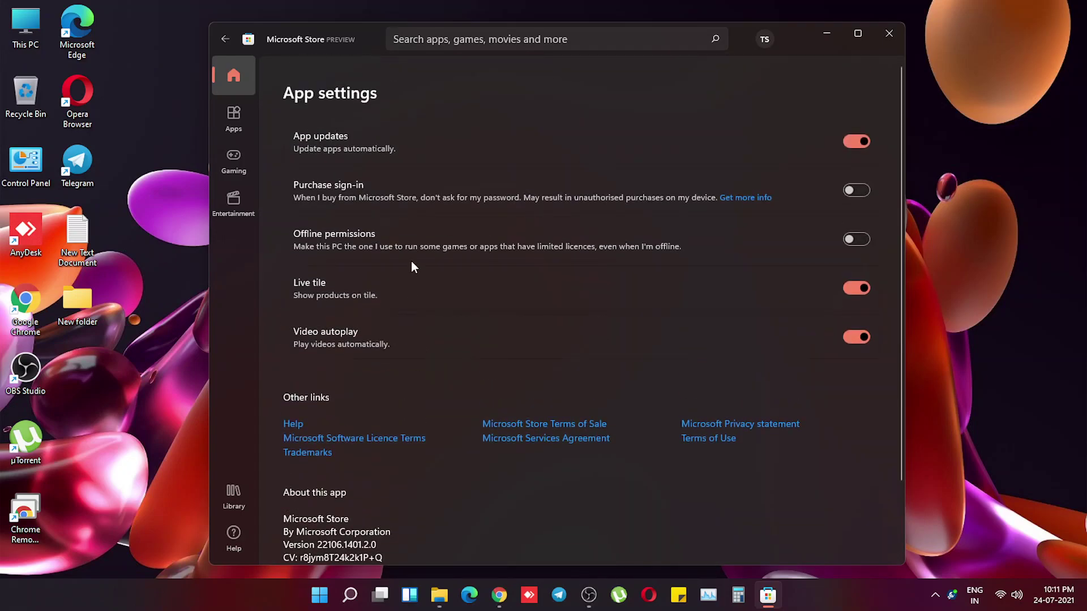
scroll(415, 247, "down", 3)
scroll(414, 247, "down", 2)
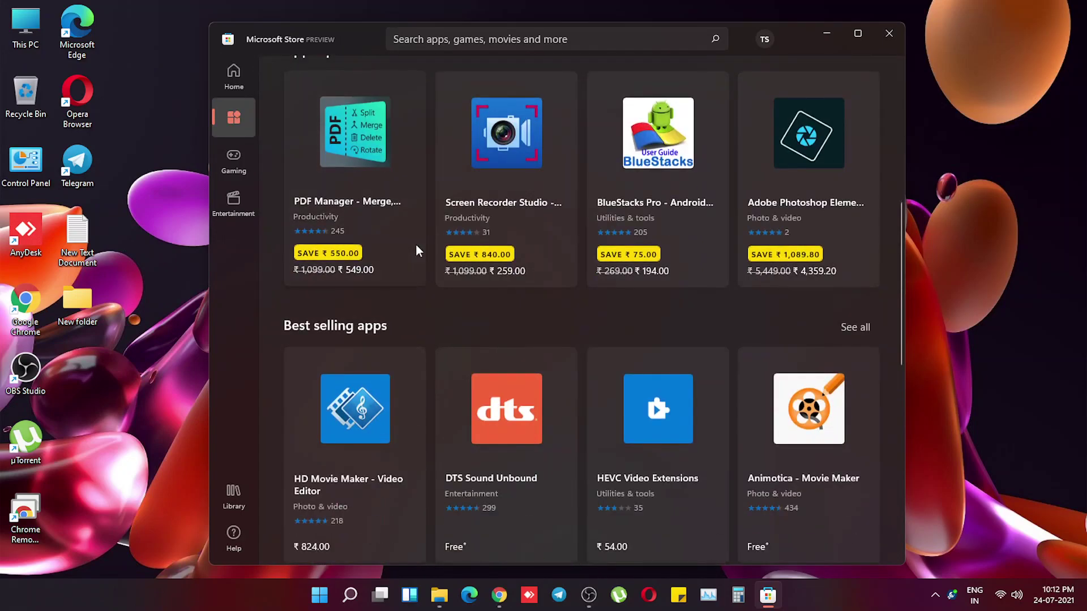
scroll(416, 246, "down", 5)
scroll(416, 247, "down", 5)
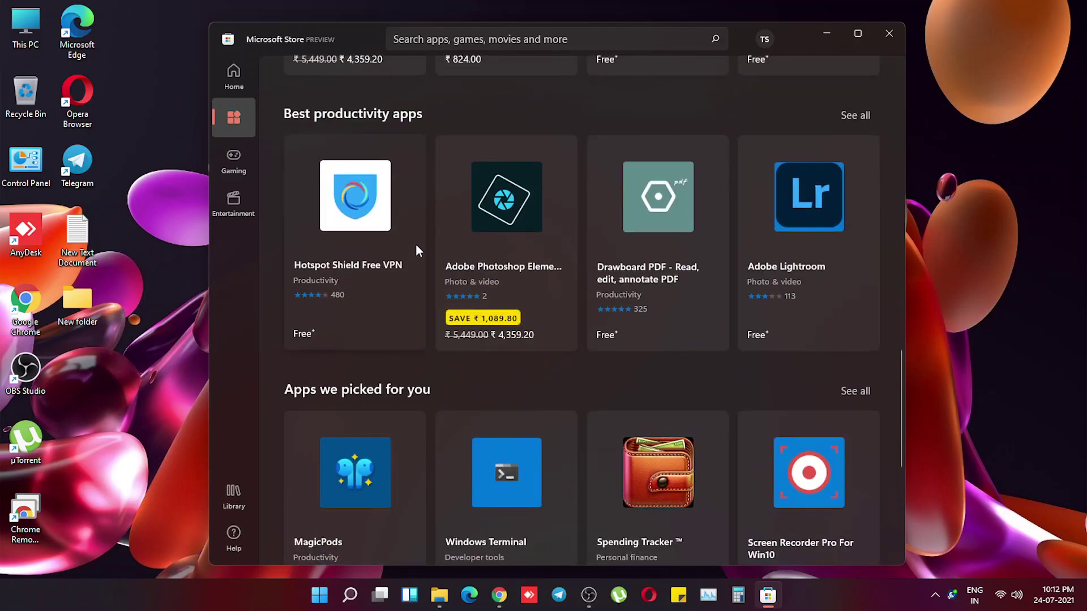
scroll(414, 244, "down", 5)
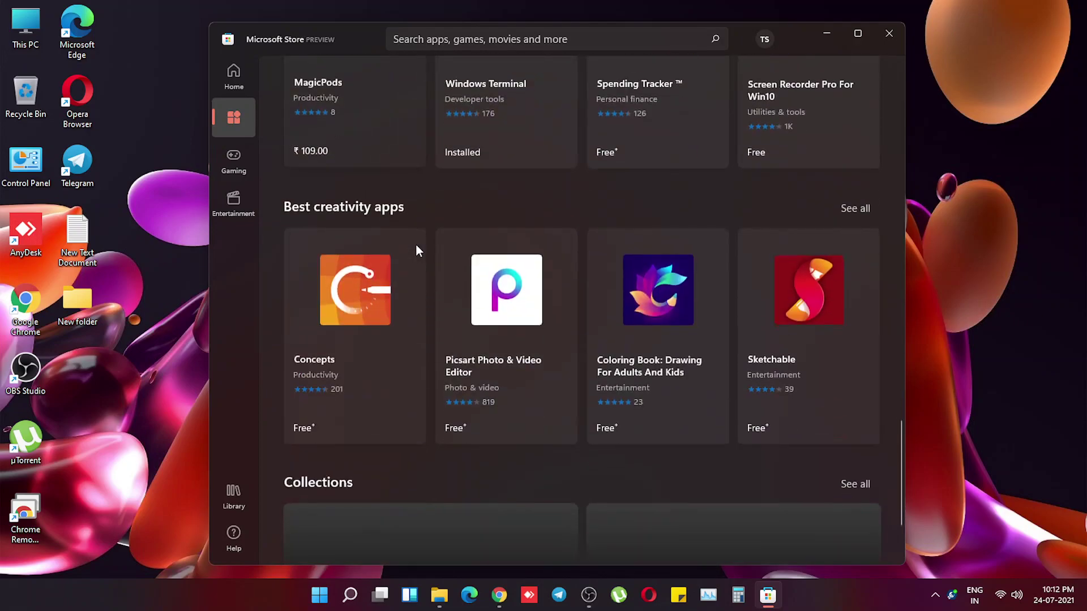
Step: Scroll through the new Store's Home page
left_click(245, 84)
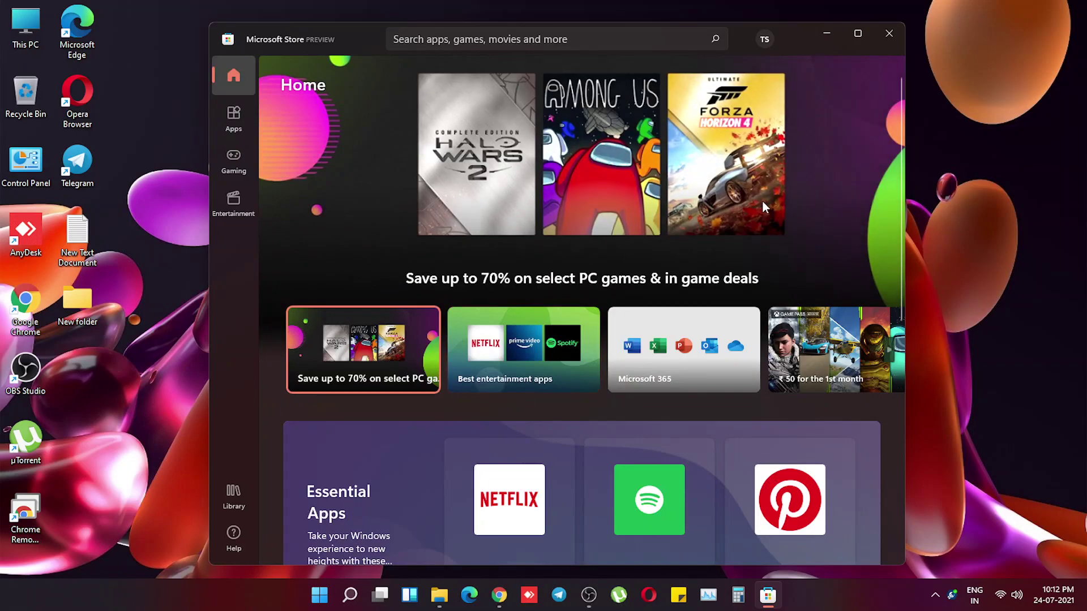
scroll(736, 227, "down", 5)
scroll(722, 240, "down", 1)
scroll(723, 240, "down", 5)
scroll(722, 241, "down", 5)
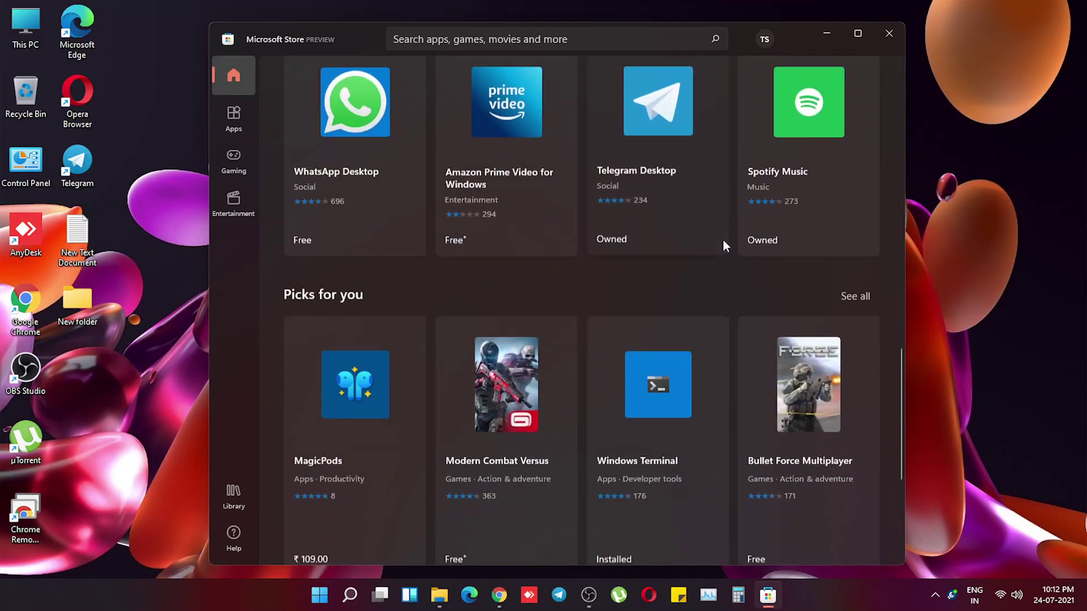
scroll(722, 240, "down", 5)
scroll(723, 240, "up", 7)
scroll(723, 240, "up", 7)
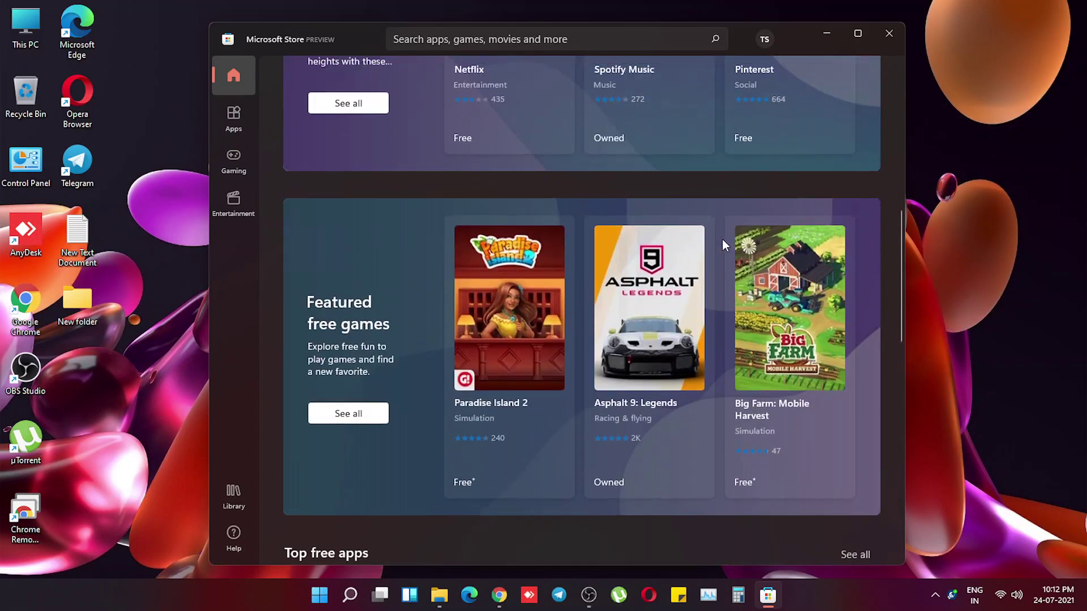
scroll(723, 240, "up", 5)
scroll(722, 239, "up", 3)
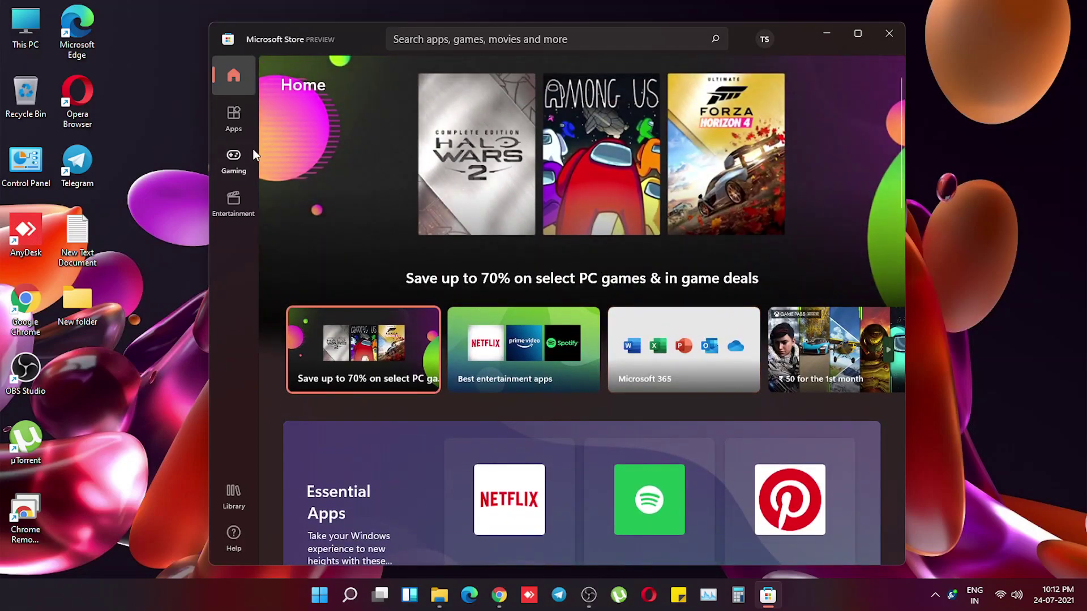
Step: Browse the Entertainment section, then move on to Gaming
left_click(234, 206)
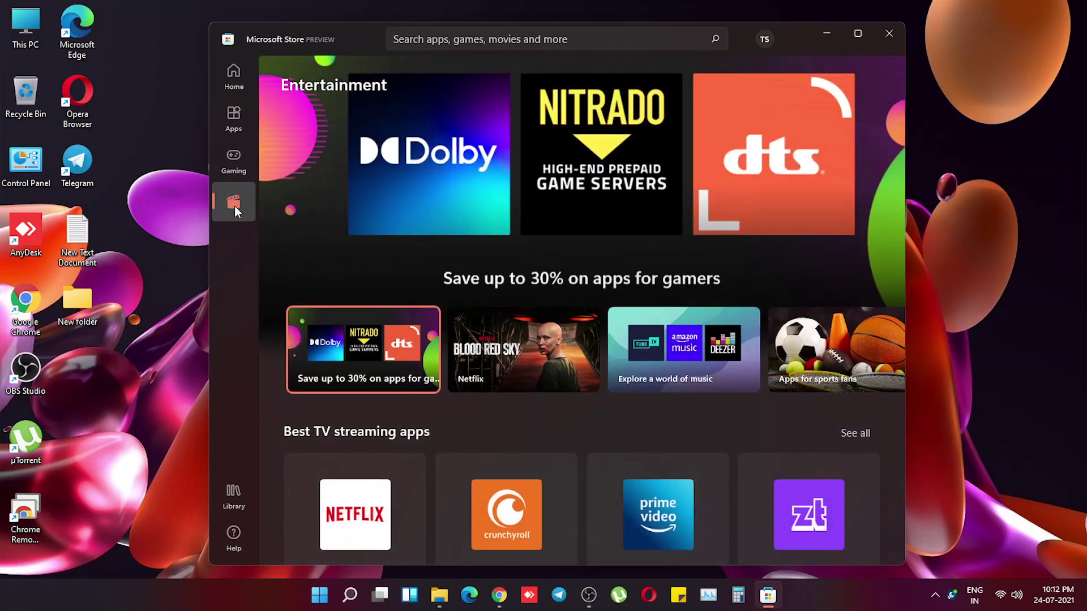
scroll(379, 201, "down", 3)
scroll(380, 202, "down", 5)
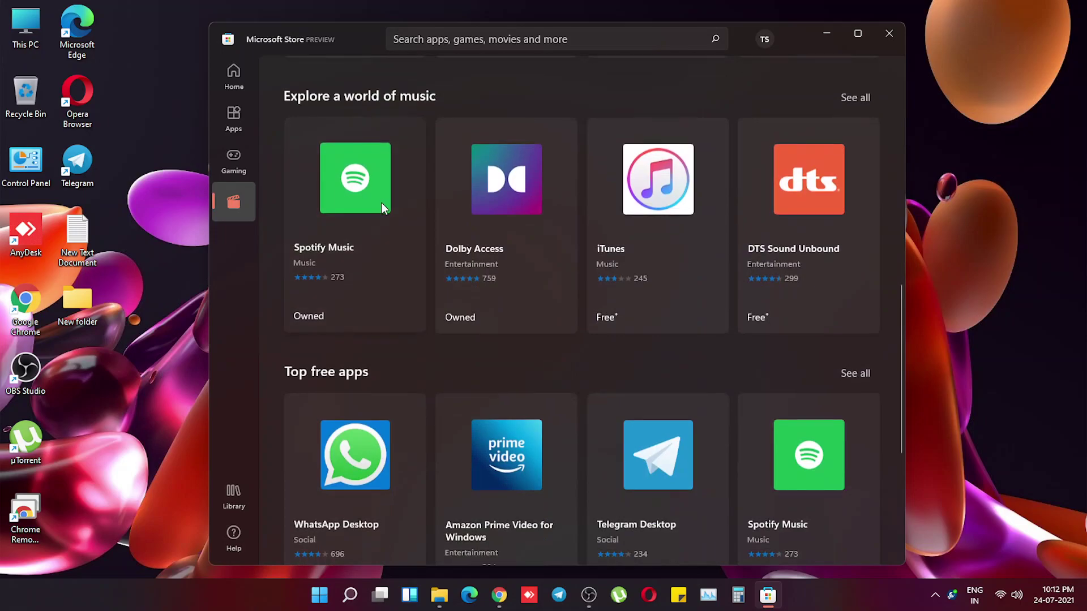
scroll(381, 204, "down", 5)
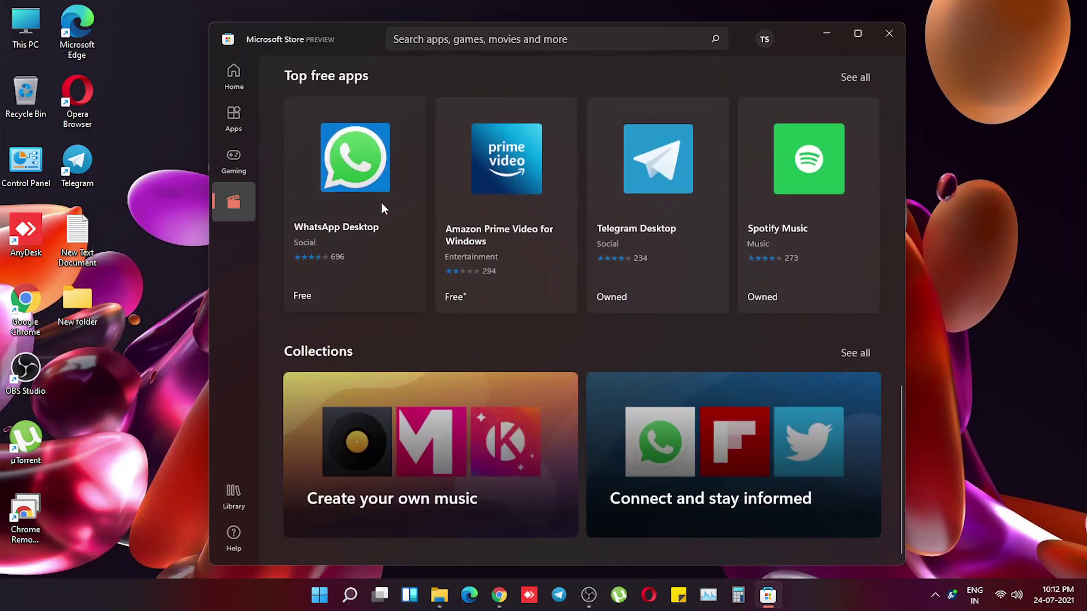
left_click(252, 157)
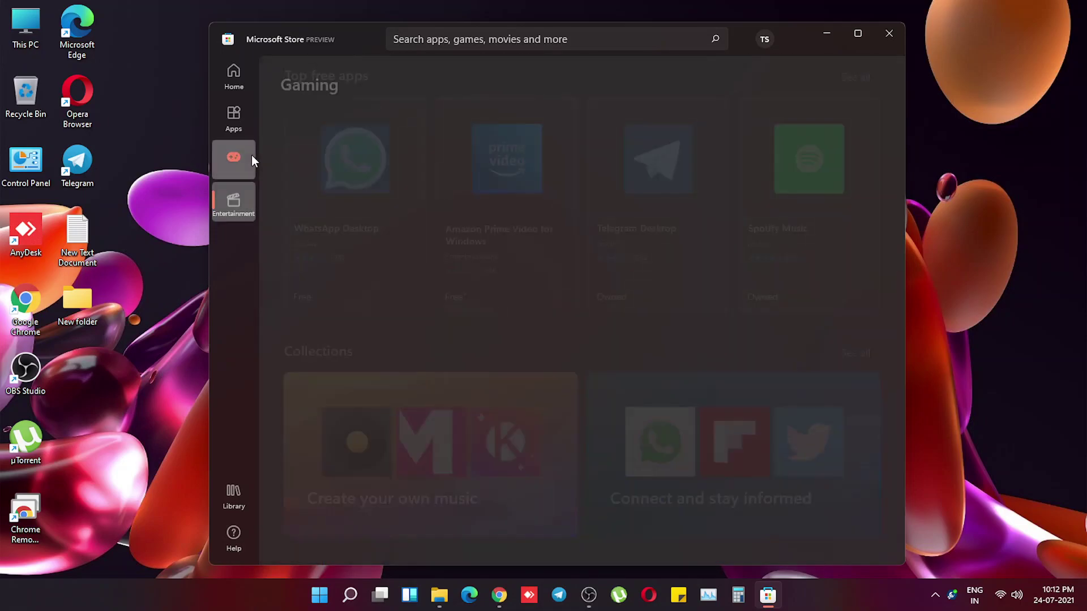